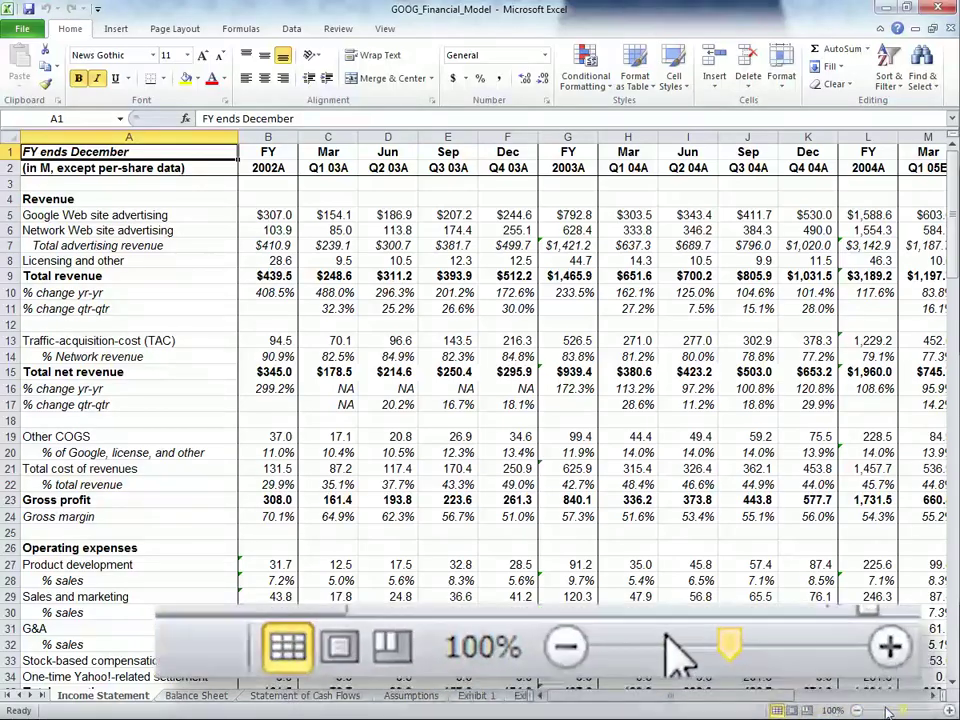
# Set the print area of the Income Statement sheet to A1:V70, leaving cell A1 selected
pyautogui.moveTo(903, 711); pyautogui.dragTo(877, 711)
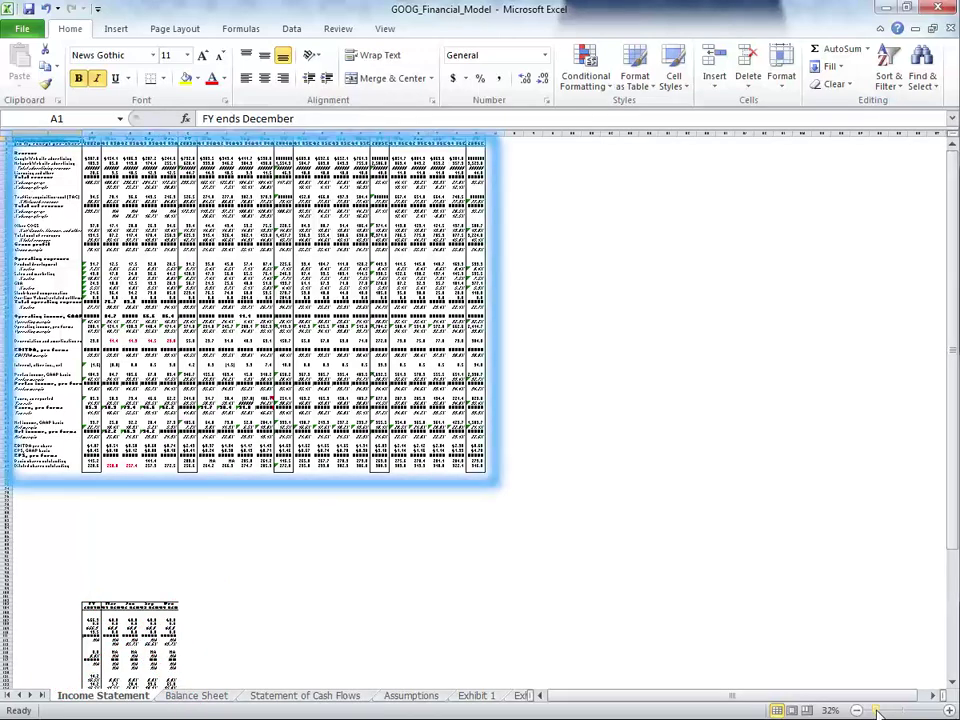
pyautogui.click(948, 710)
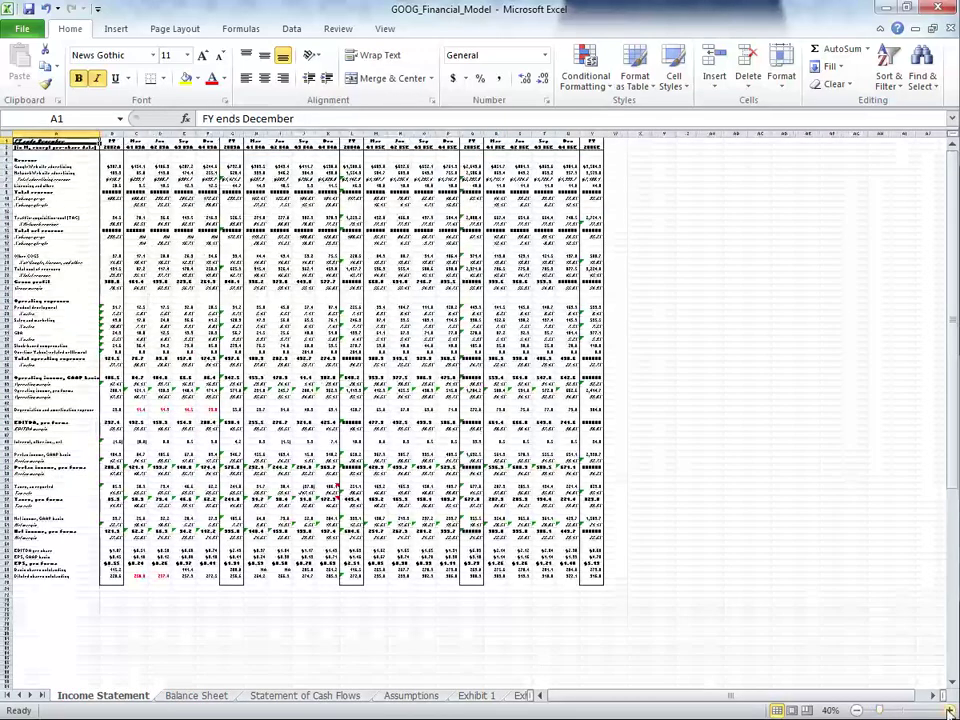
pyautogui.moveTo(597, 581); pyautogui.dragTo(43, 140)
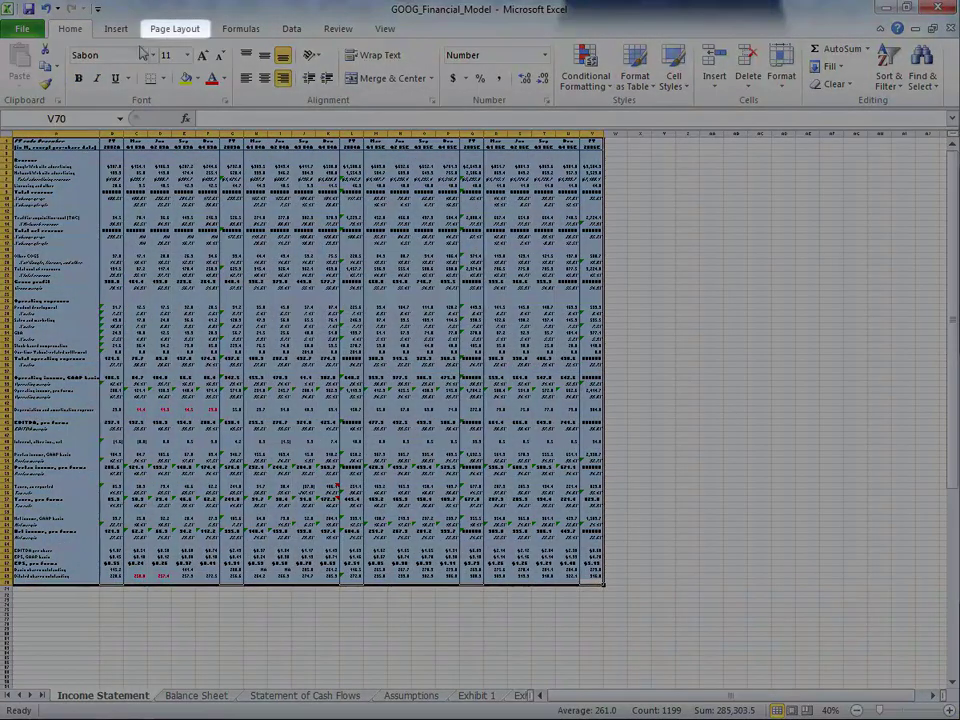
pyautogui.click(163, 32)
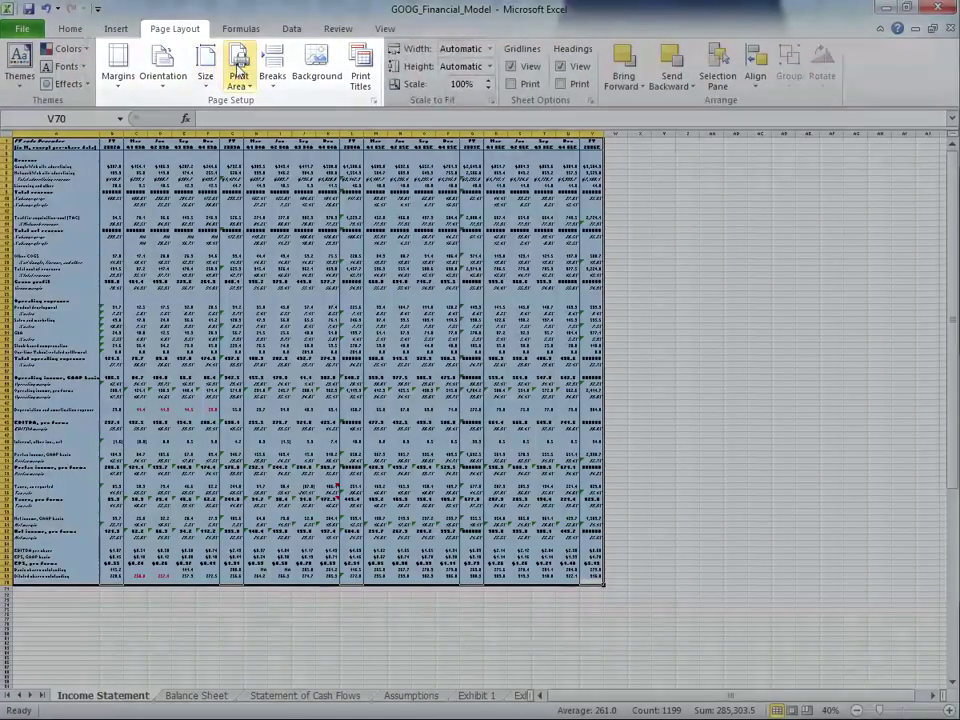
pyautogui.click(241, 74)
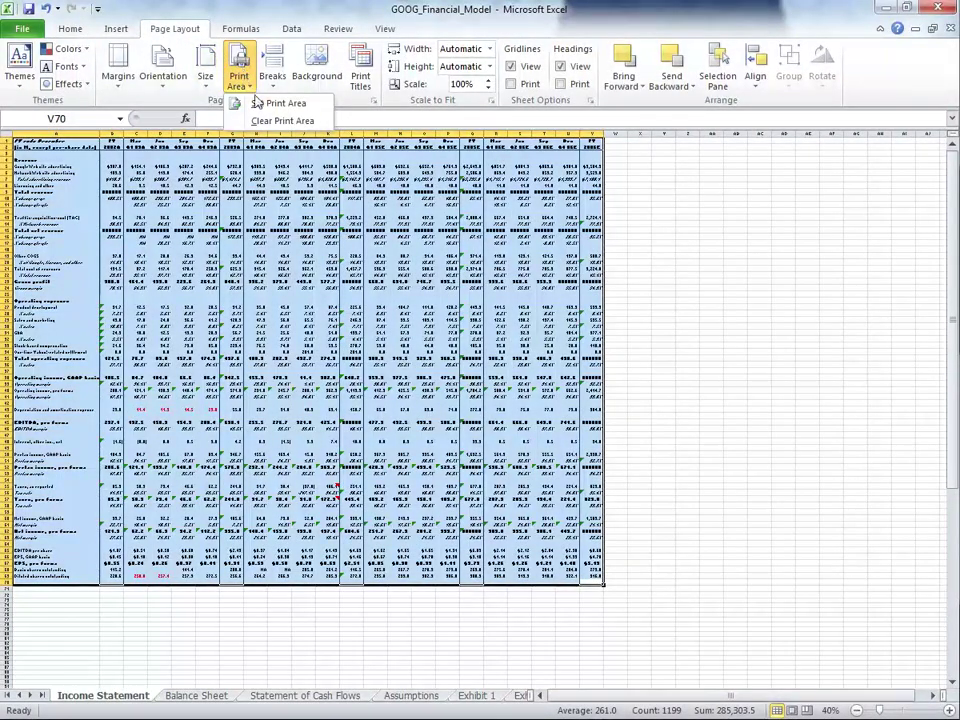
pyautogui.click(257, 103)
pyautogui.click(65, 146)
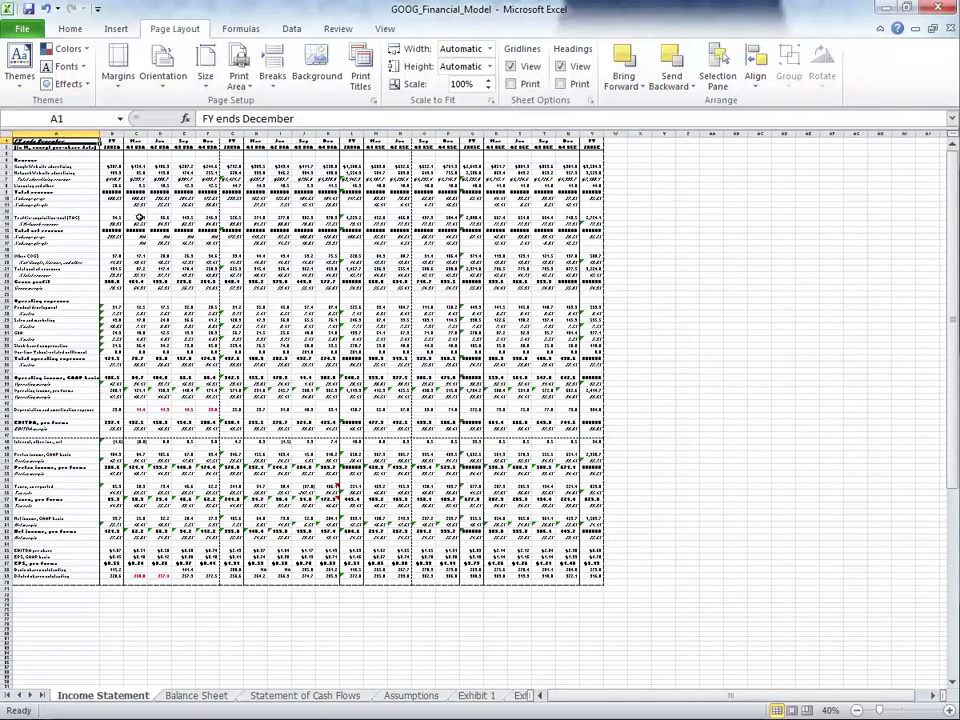
# Make rows 1 and 2 repeat at the top and column A at the left of every printed page, and open the print preview
pyautogui.click(949, 710)
pyautogui.click(949, 710)
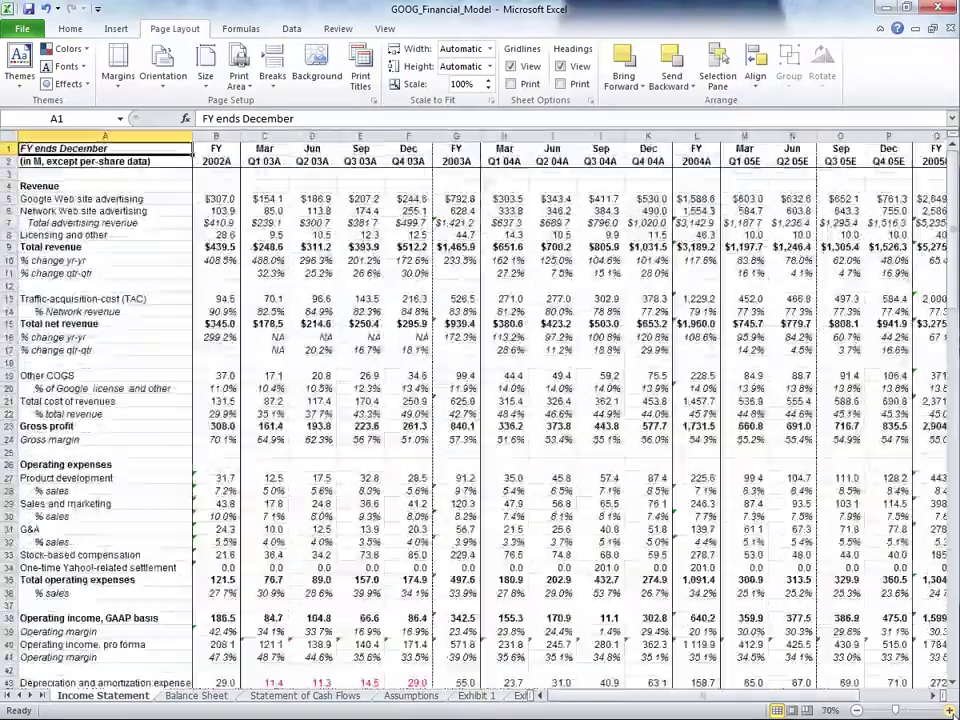
pyautogui.click(949, 710)
pyautogui.click(949, 710)
pyautogui.click(949, 710)
pyautogui.click(949, 710)
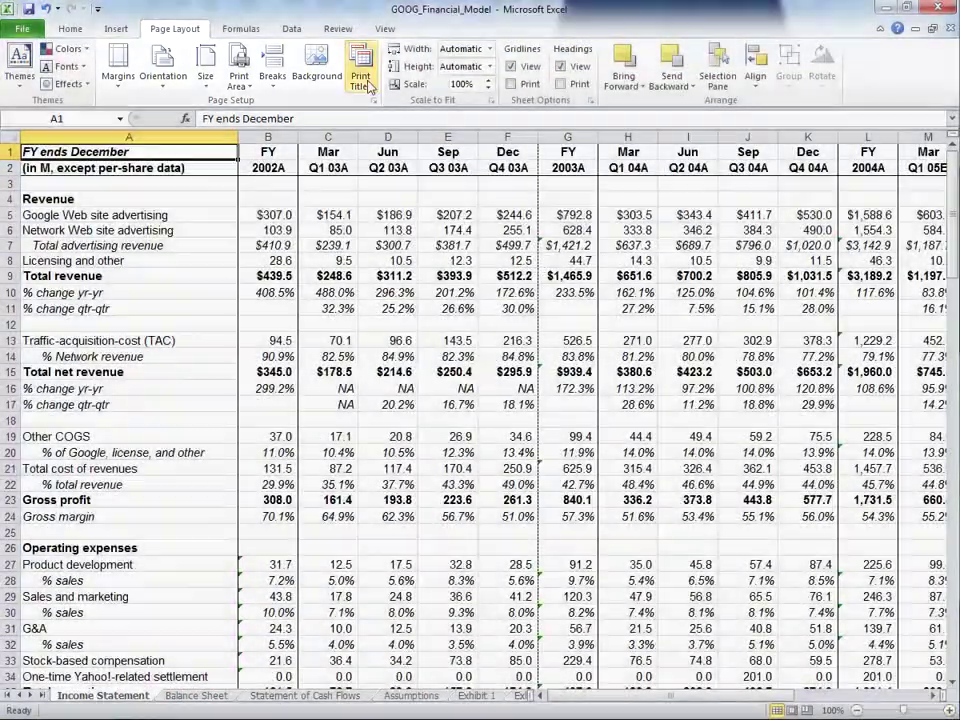
pyautogui.click(361, 68)
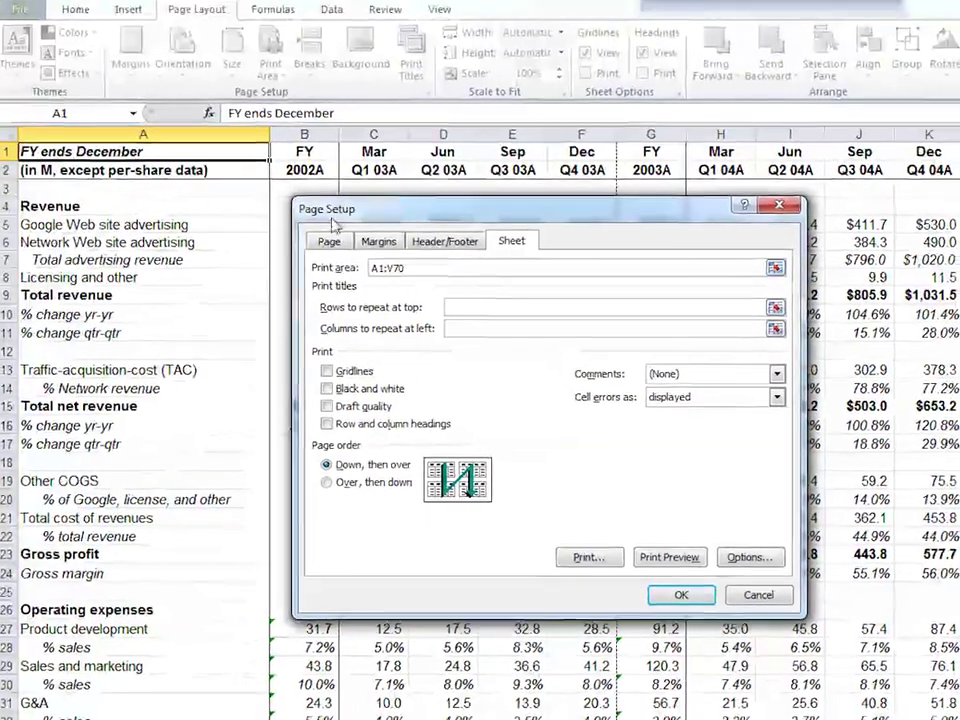
pyautogui.moveTo(250, 152); pyautogui.dragTo(252, 174)
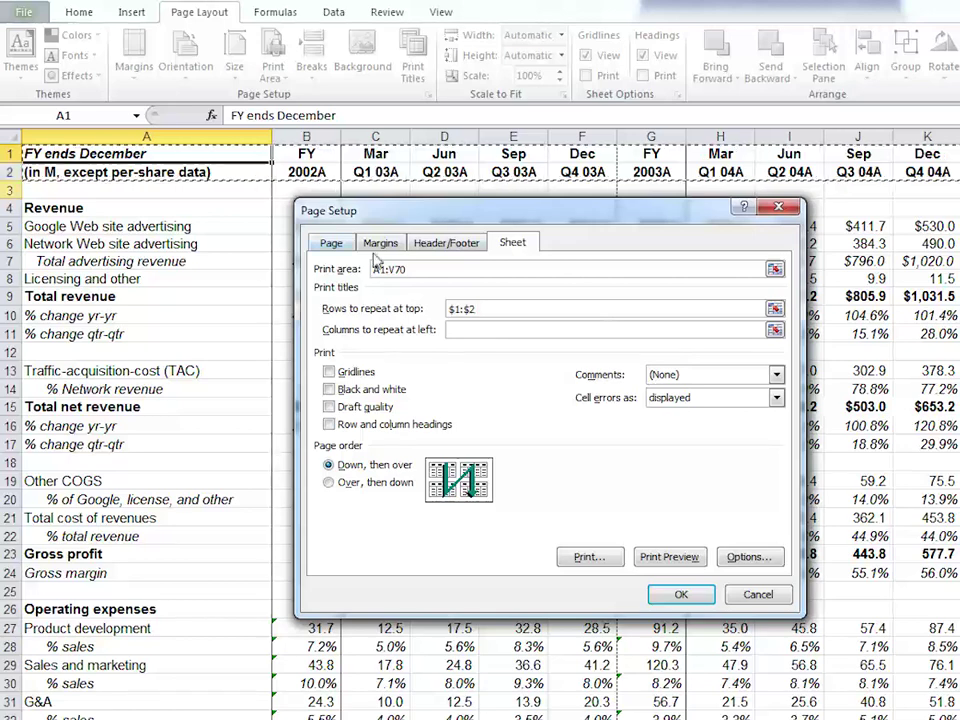
pyautogui.click(477, 333)
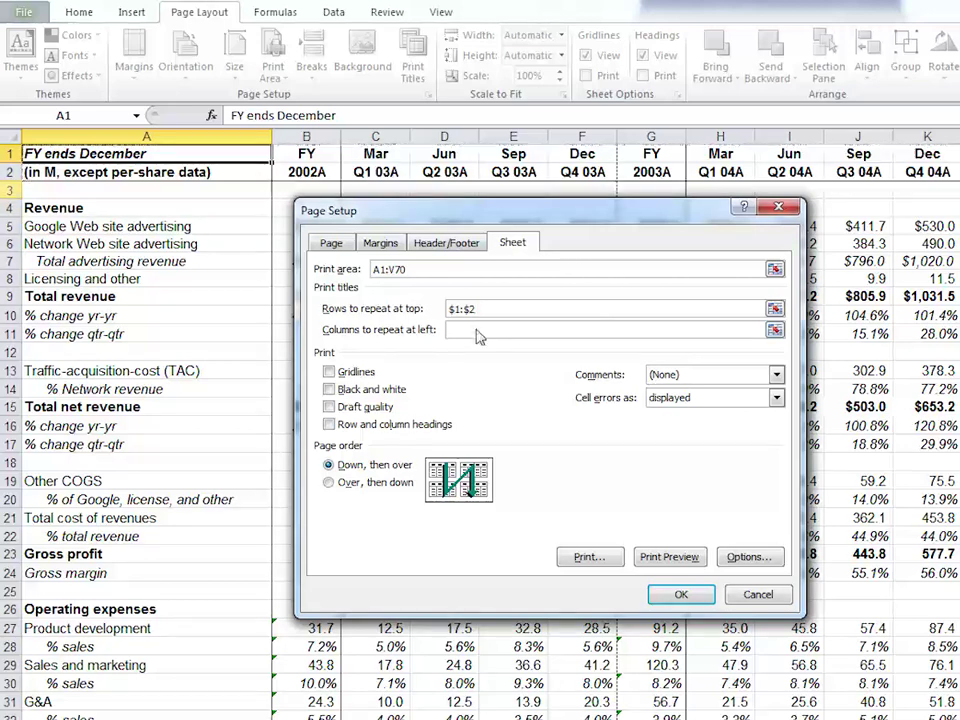
pyautogui.click(233, 268)
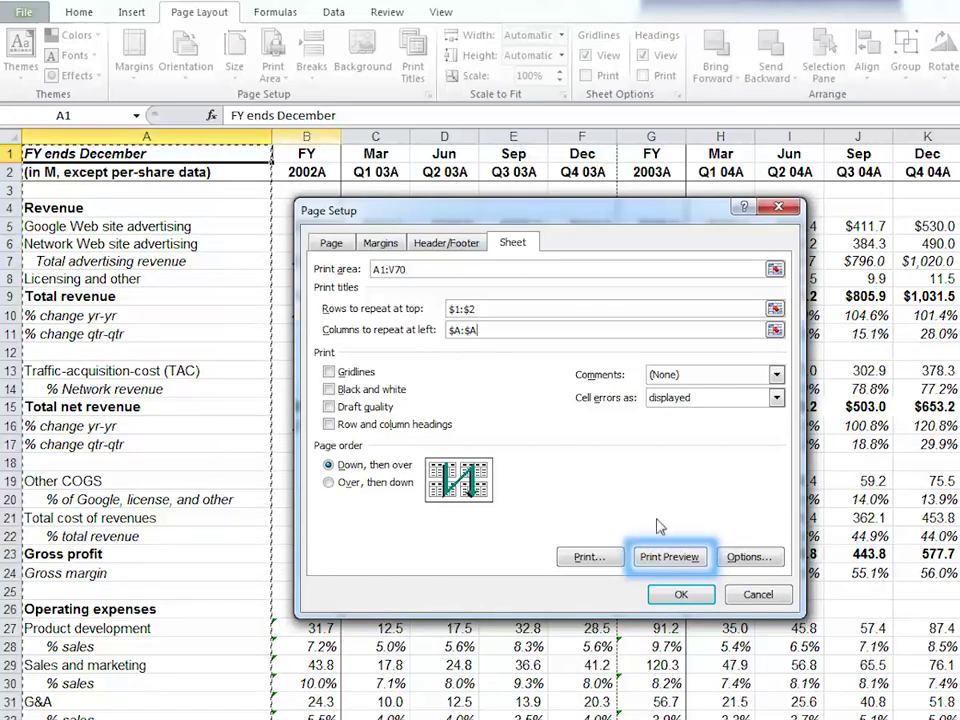
pyautogui.click(684, 556)
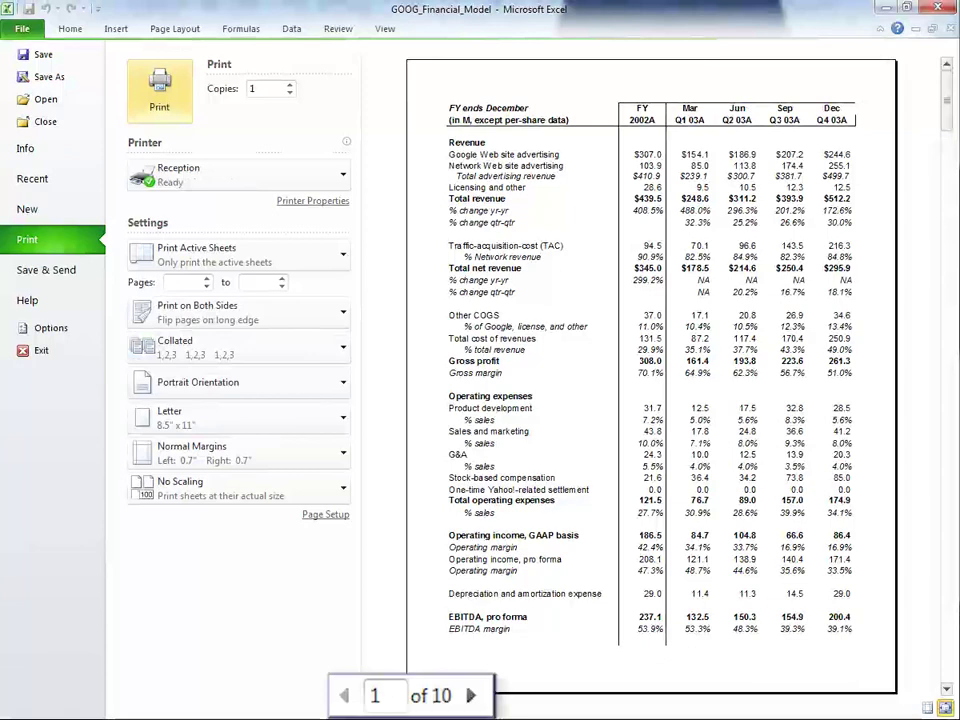
# Page through the print preview up to page 5 to check the repeated row and column titles
pyautogui.click(439, 707)
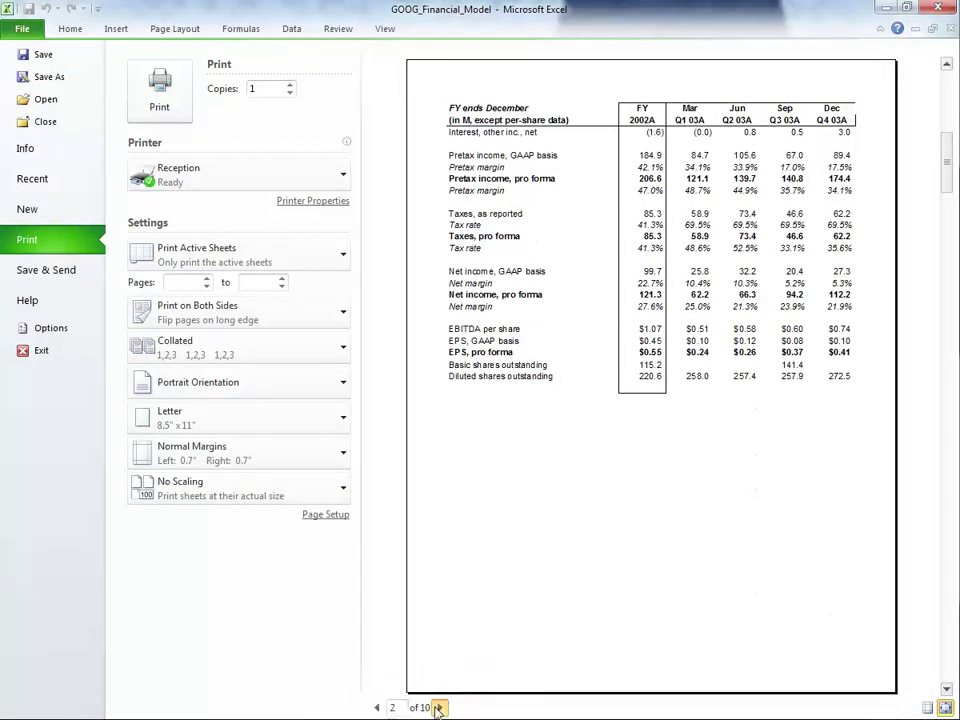
pyautogui.click(439, 707)
pyautogui.click(439, 707)
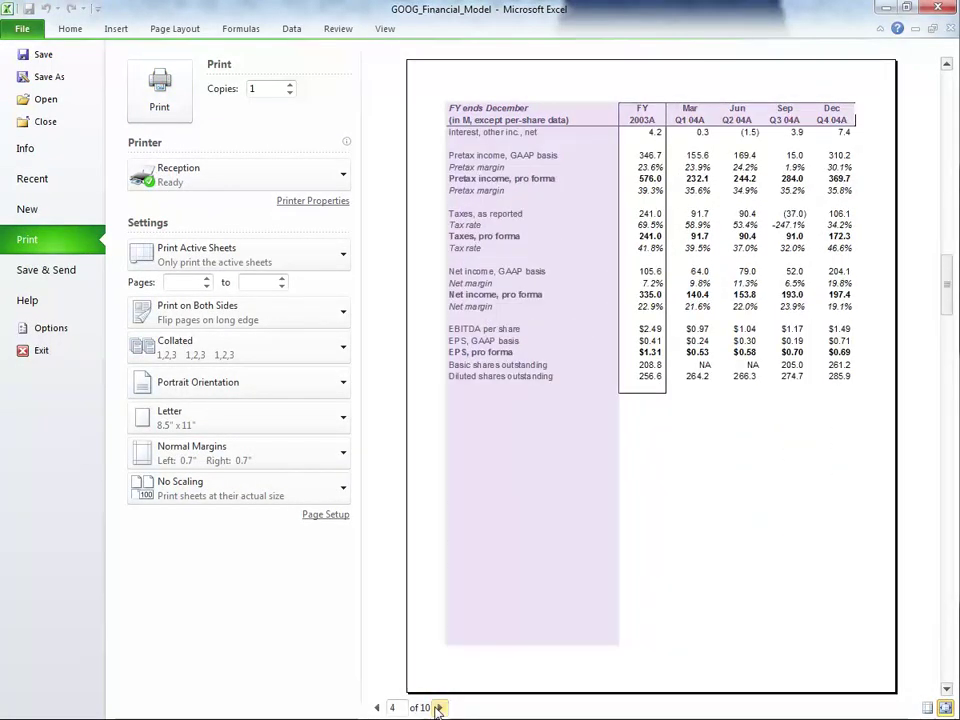
pyautogui.click(439, 707)
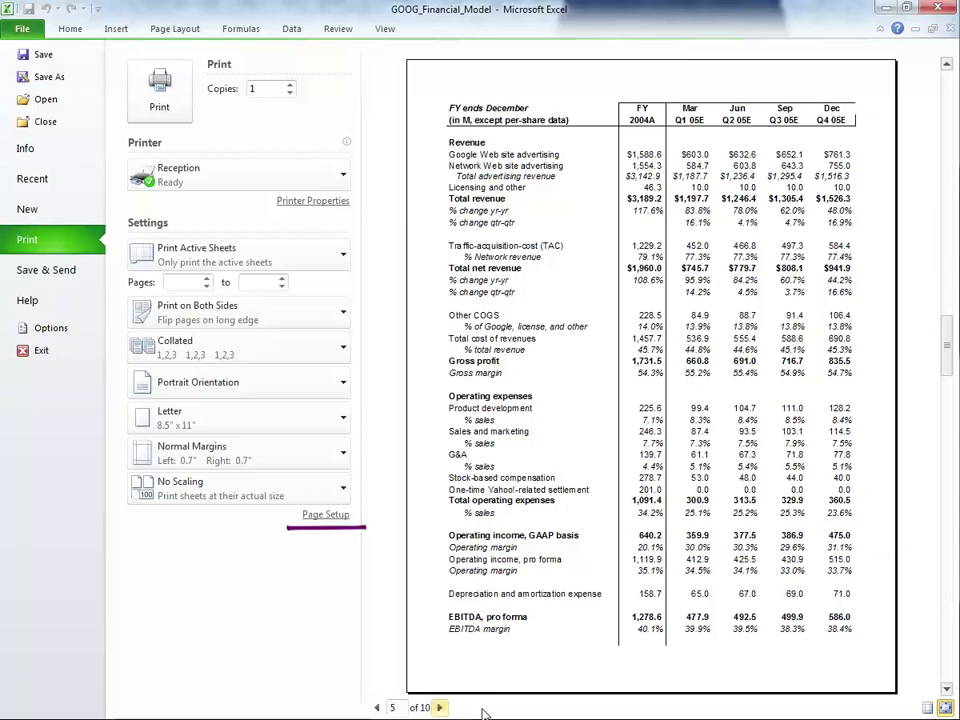
# Set the page to landscape, fitted to 2 pages wide by 2 tall, and review where the previewed pages split
pyautogui.click(326, 514)
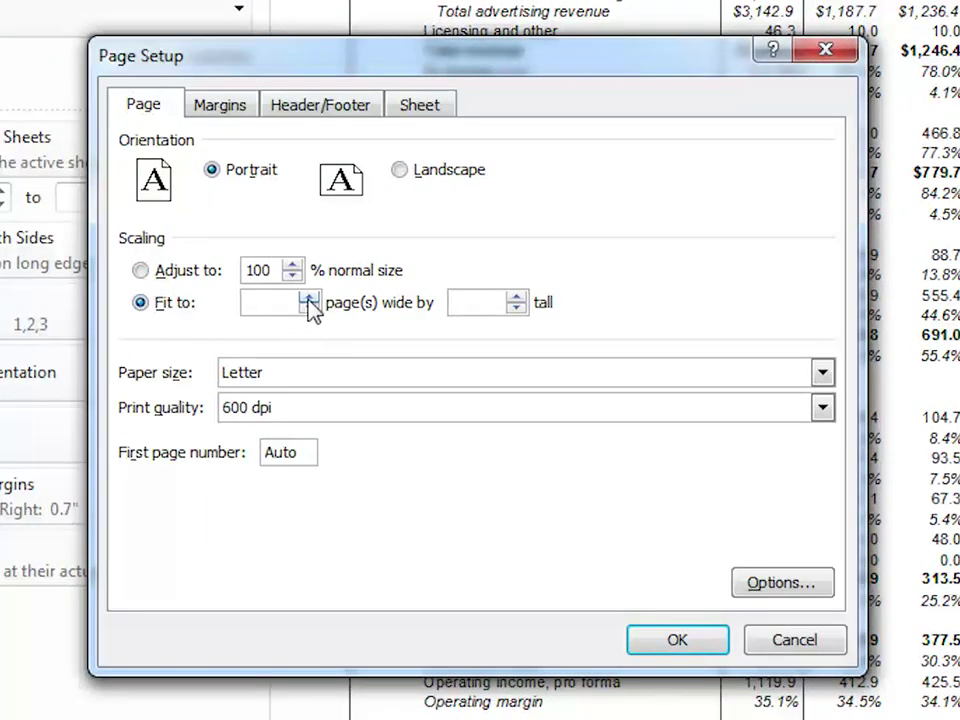
pyautogui.click(310, 298)
pyautogui.click(310, 298)
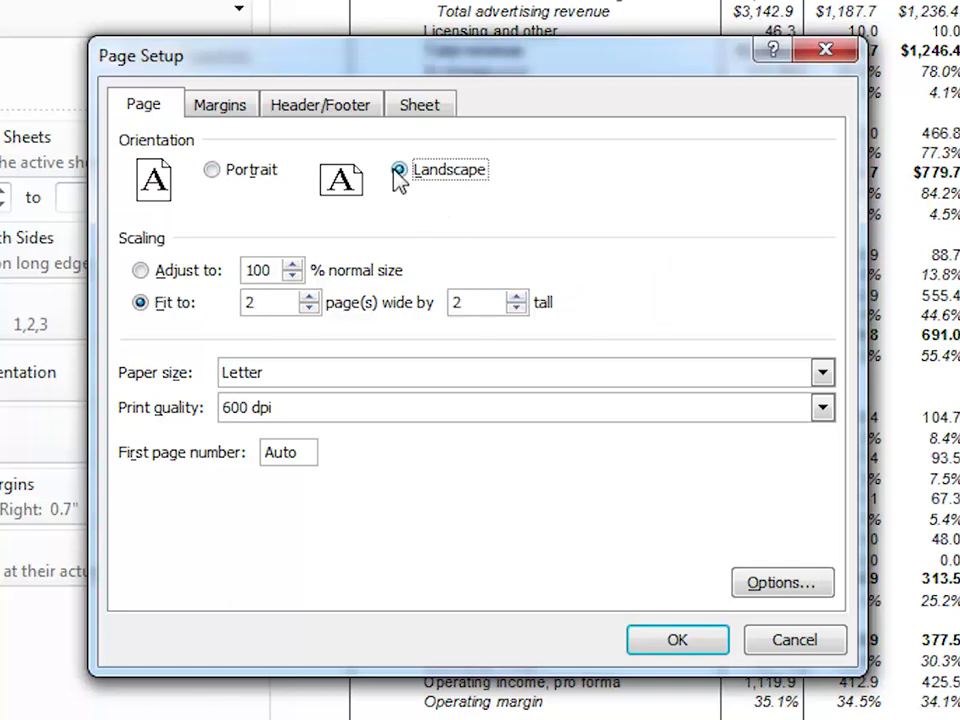
pyautogui.click(677, 641)
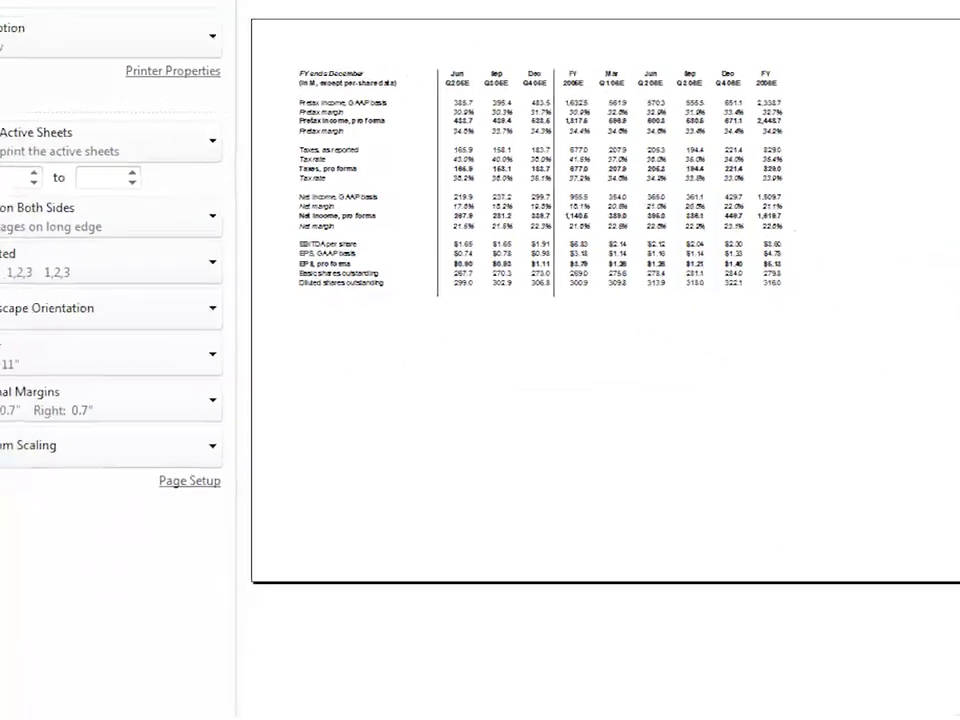
pyautogui.click(251, 706)
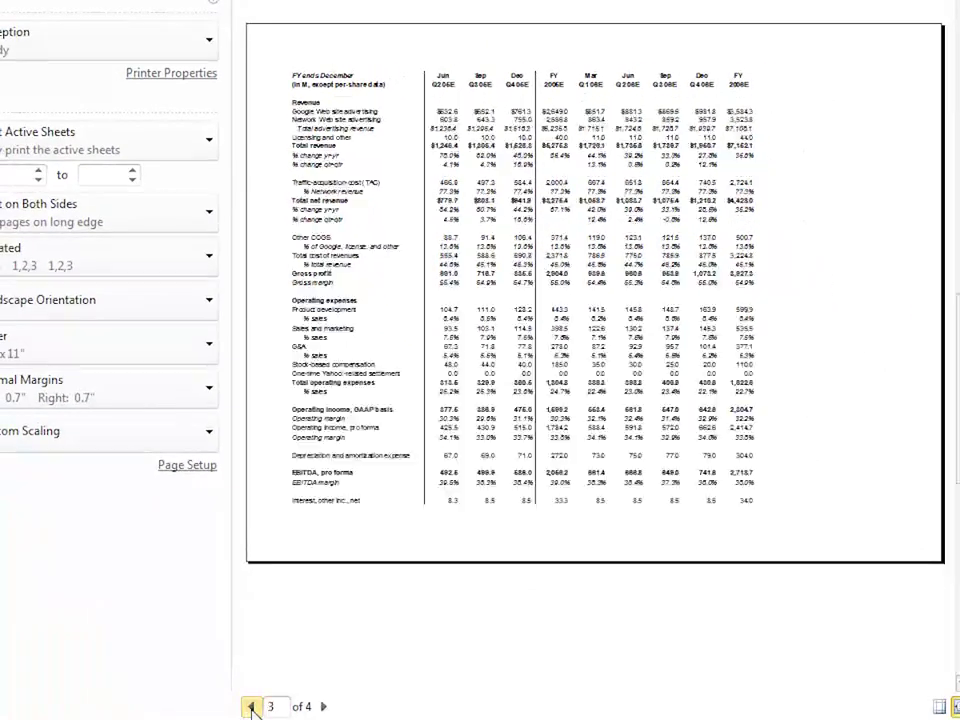
pyautogui.click(251, 706)
pyautogui.click(251, 706)
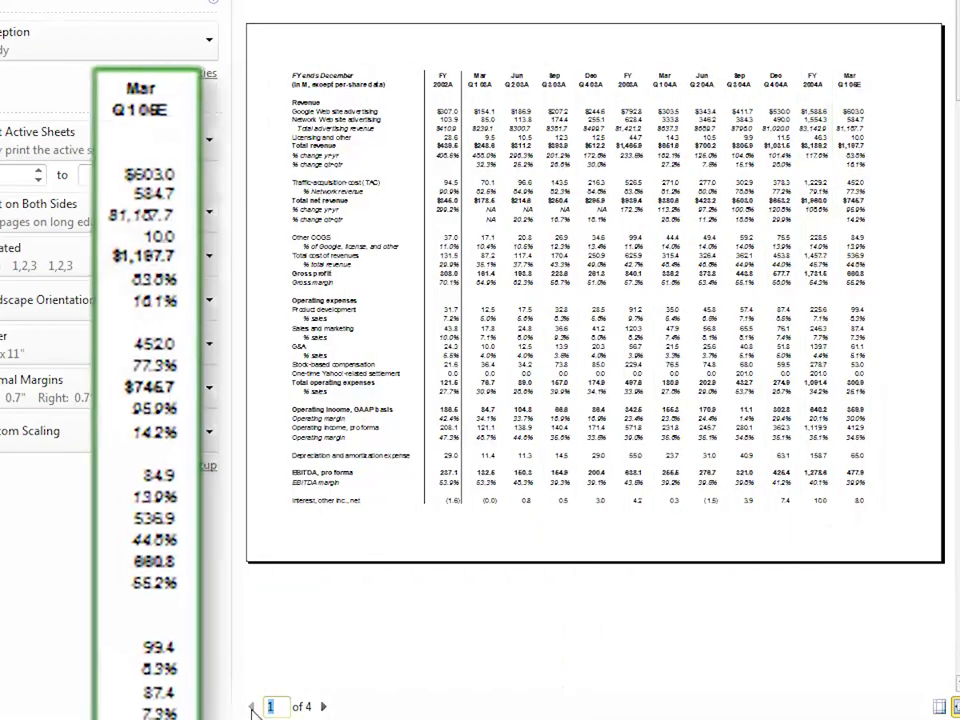
pyautogui.click(323, 706)
pyautogui.click(323, 706)
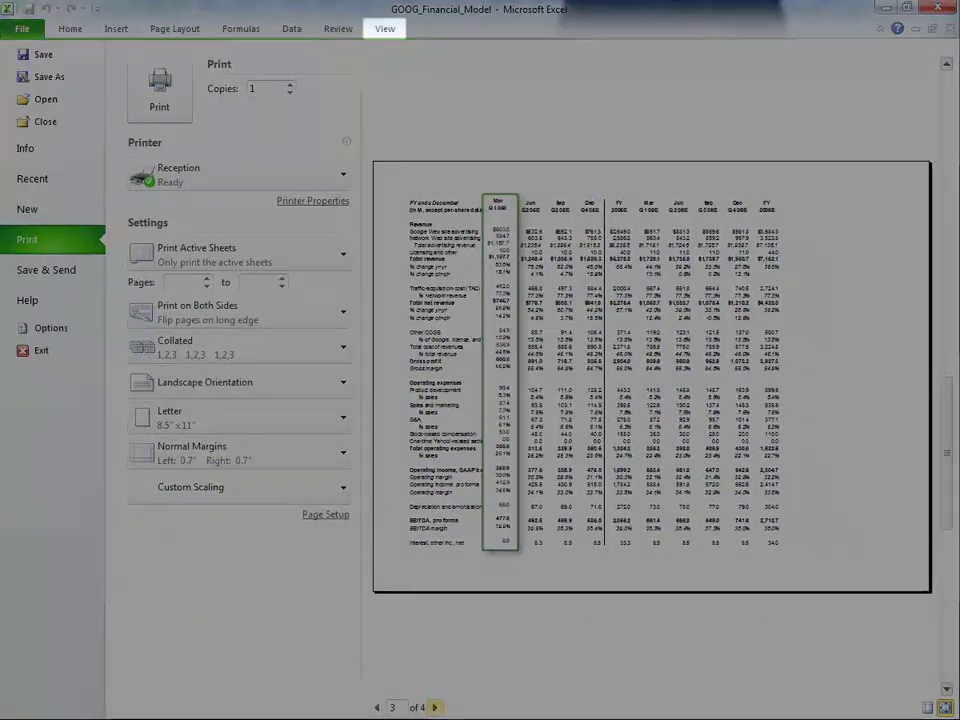
# In Page Break Preview, move the vertical page break to after column L and the horizontal break to below row 36
pyautogui.click(385, 28)
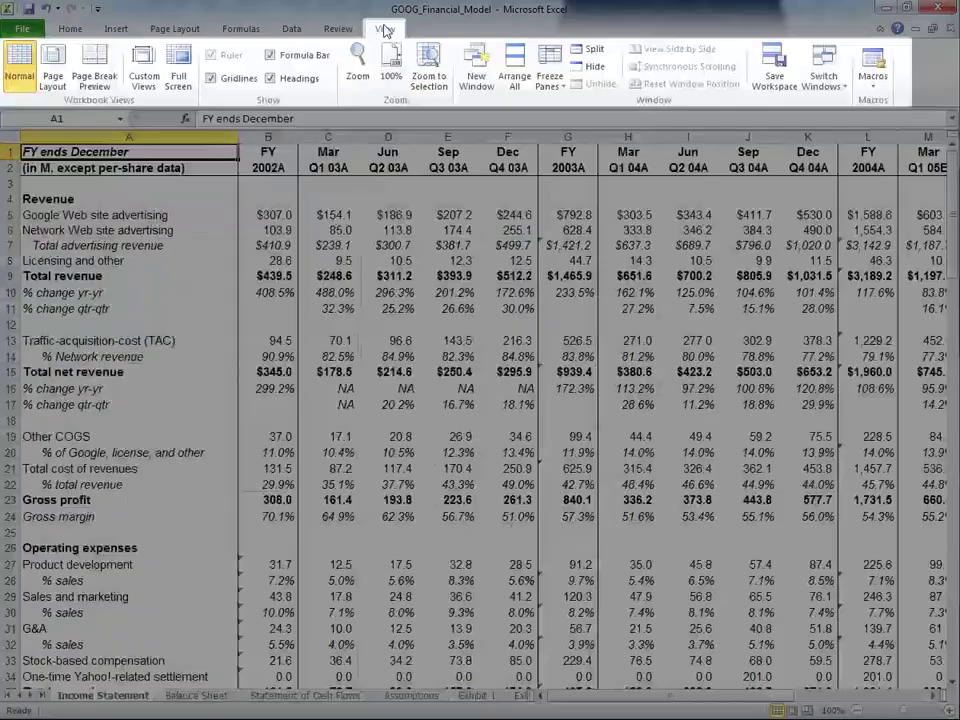
pyautogui.click(101, 78)
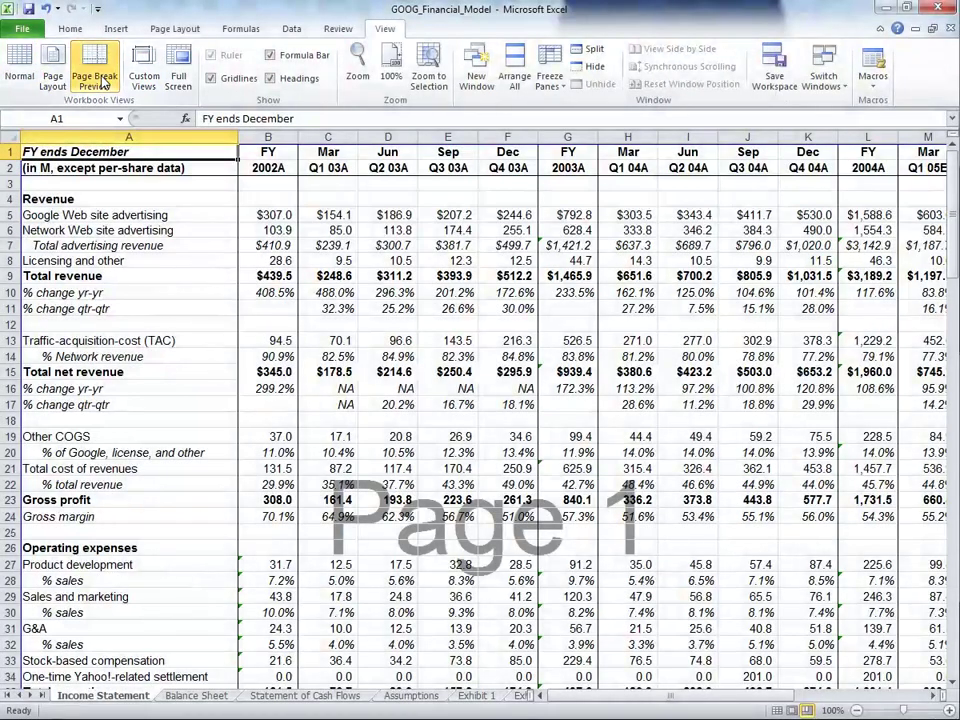
pyautogui.click(857, 710)
pyautogui.click(857, 710)
pyautogui.click(857, 710)
pyautogui.click(857, 710)
pyautogui.click(857, 710)
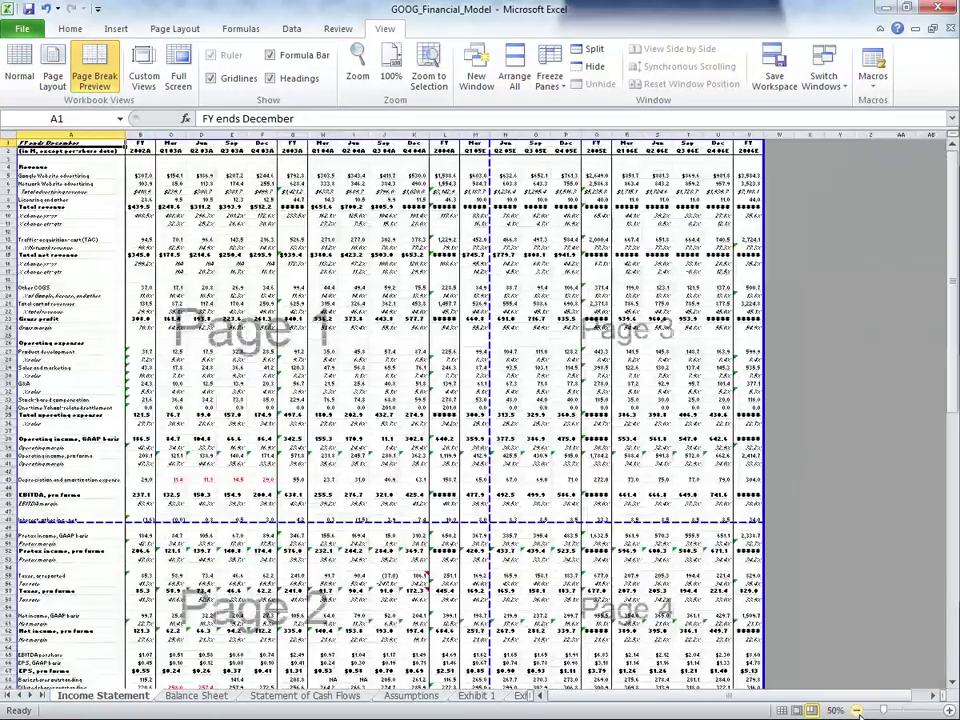
pyautogui.moveTo(491, 399); pyautogui.dragTo(450, 428)
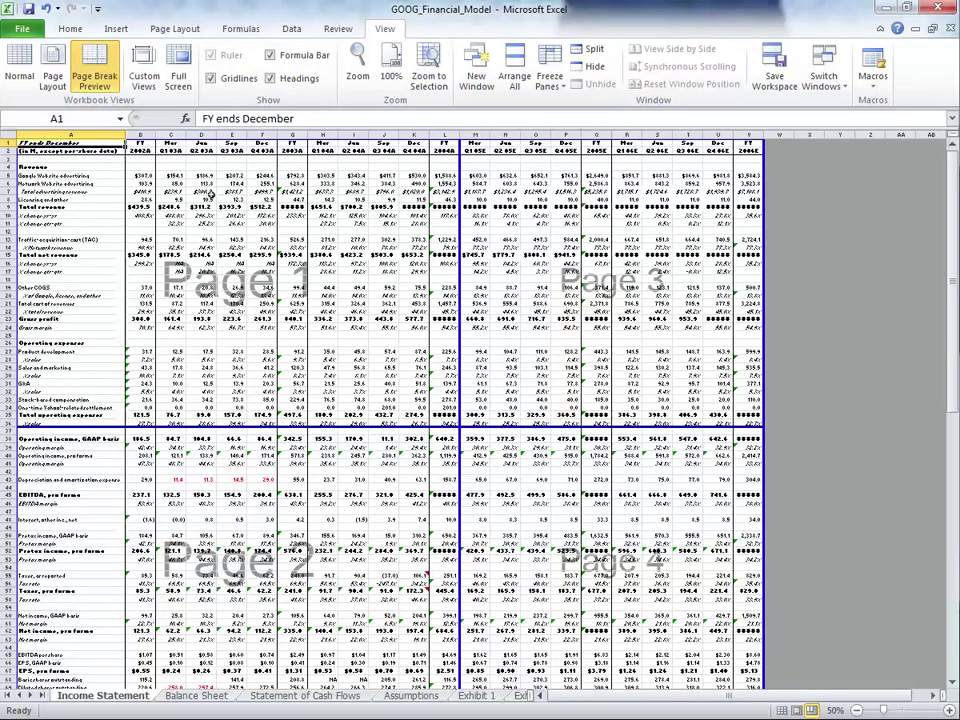
# Show the sheet in Page Layout view at 25% magnification
pyautogui.click(62, 76)
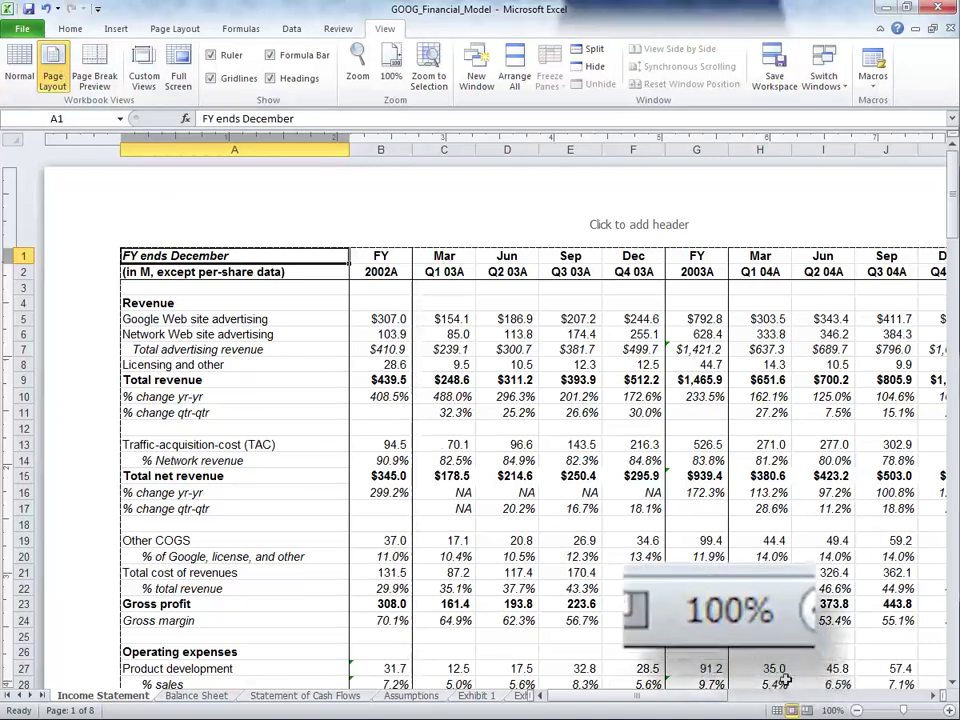
pyautogui.click(830, 710)
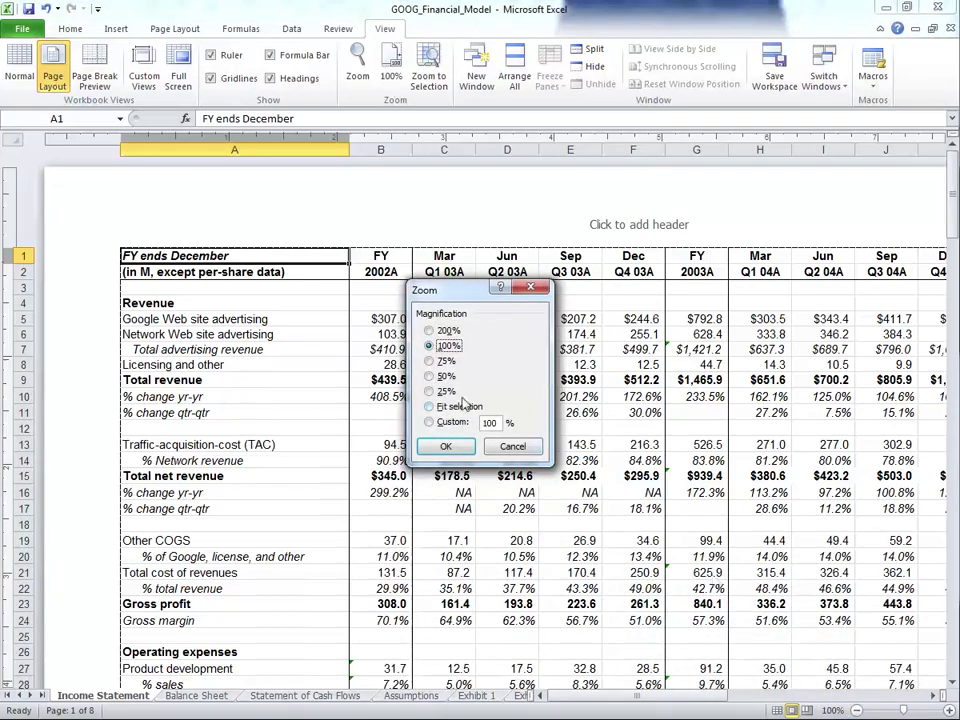
pyautogui.click(446, 446)
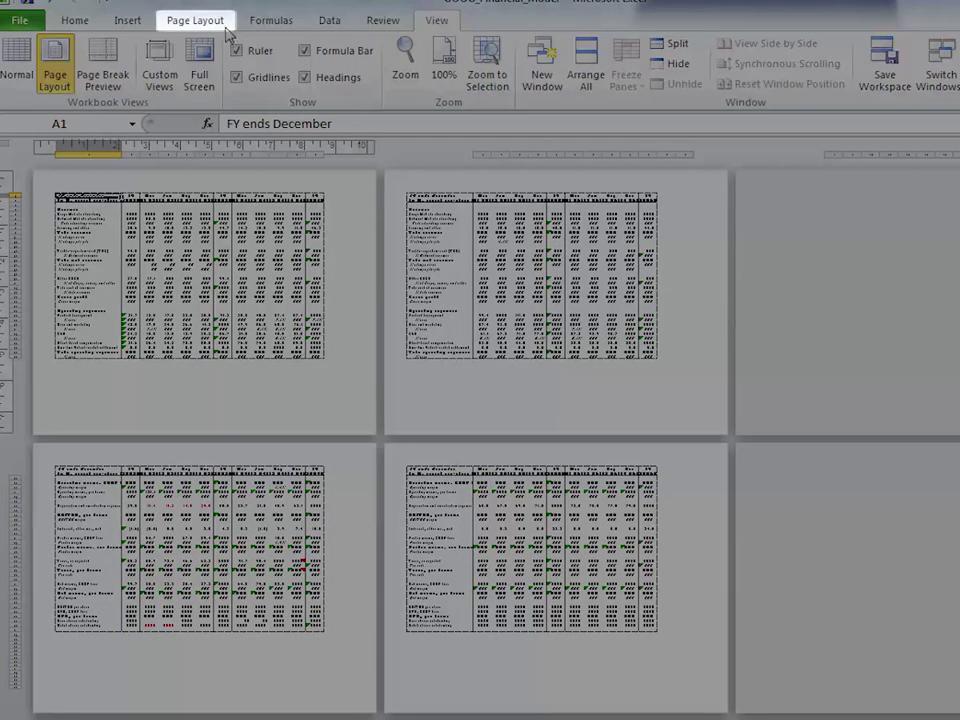
# Enlarge the print scale of the sheet to 79%
pyautogui.click(226, 30)
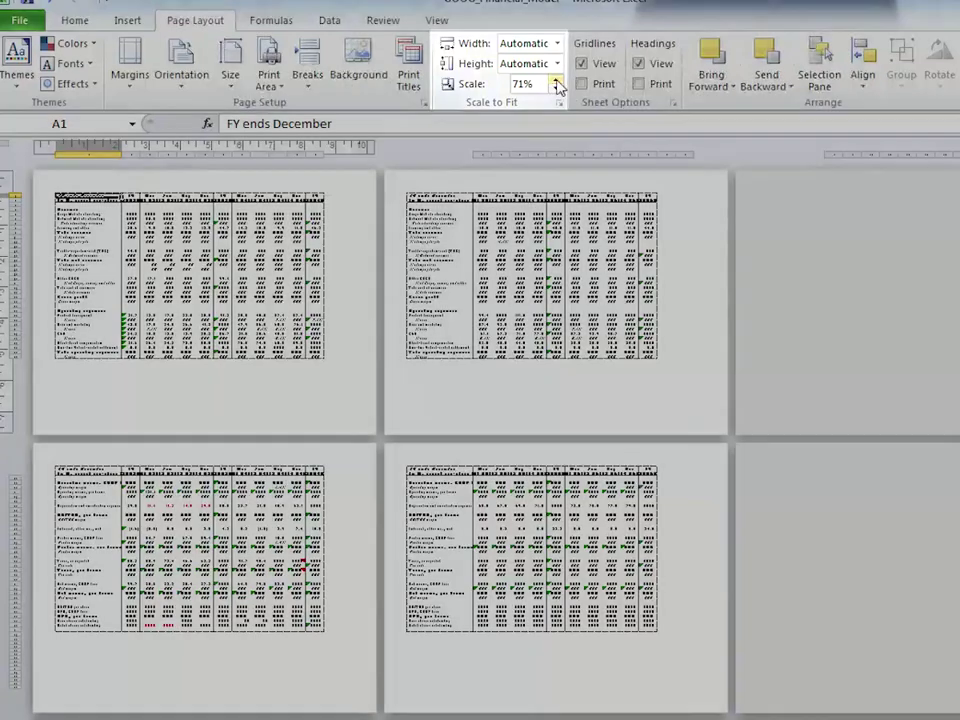
pyautogui.click(557, 84)
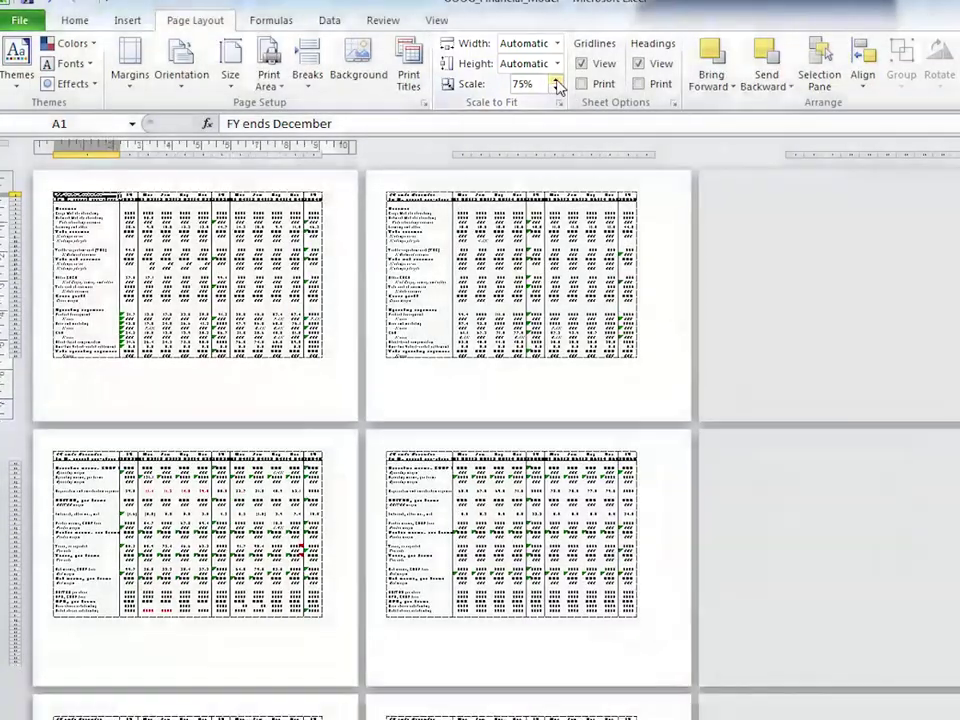
pyautogui.click(557, 80)
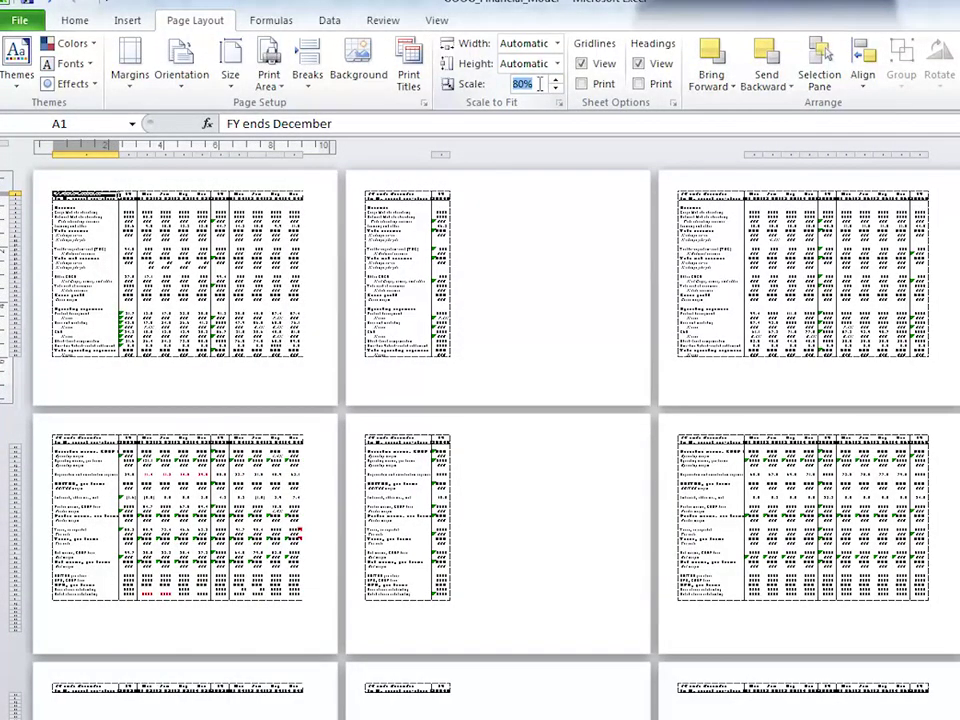
pyautogui.press('Return')
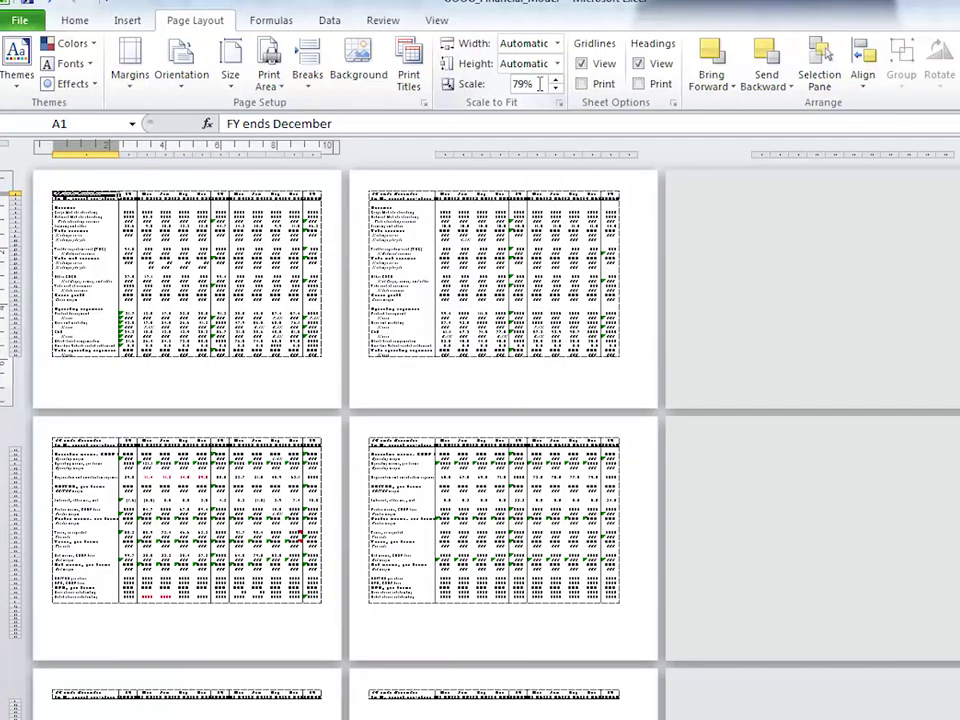
# Return the Page Layout view to 100% magnification
pyautogui.hotkey('alt', 'w')
pyautogui.press('q')
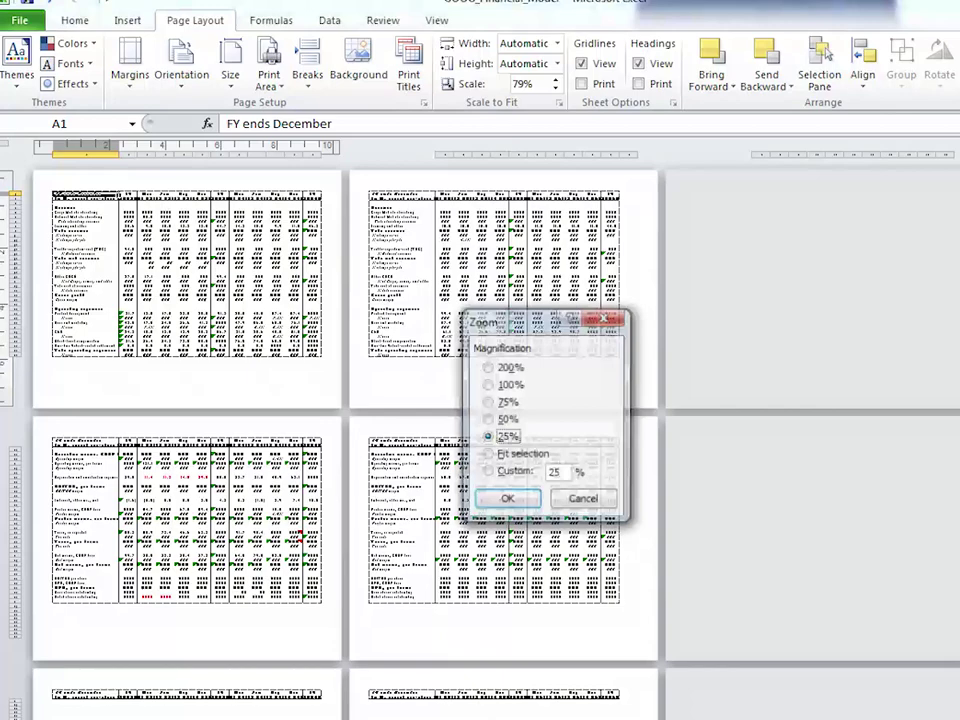
pyautogui.click(507, 499)
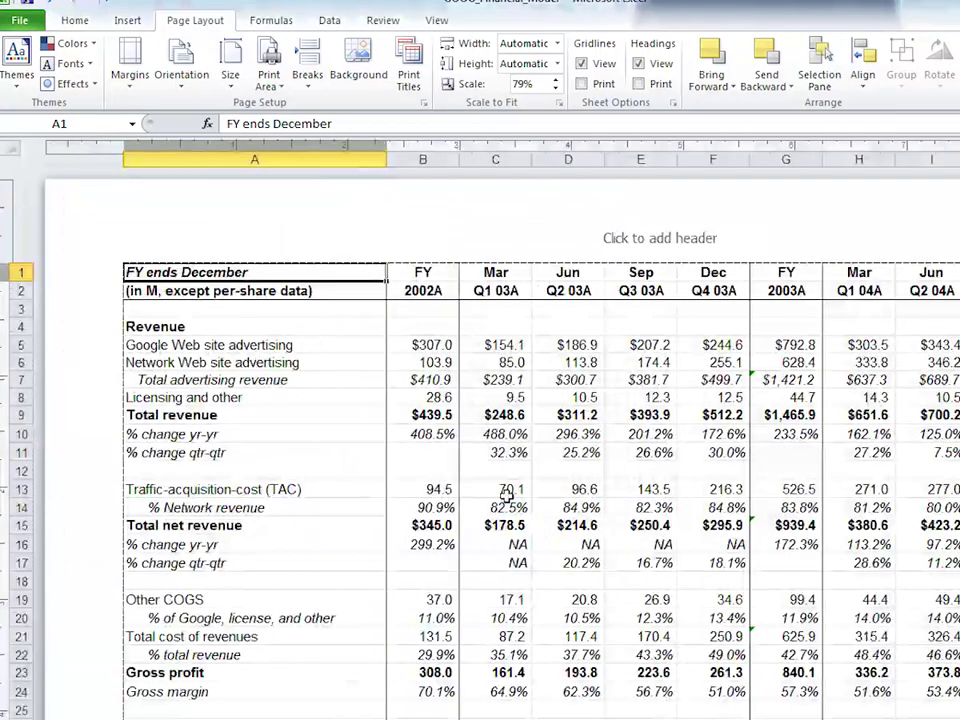
# Add the centre header "Income Statement" to the sheet and insert an automatic page number in the centre of the footer
pyautogui.click(639, 238)
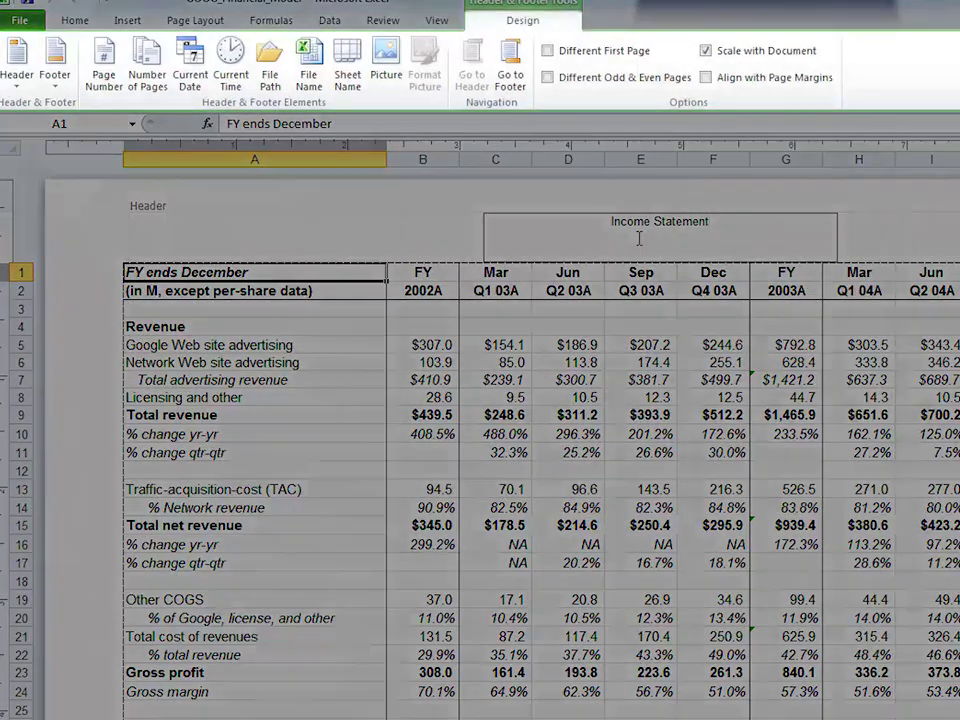
pyautogui.click(511, 78)
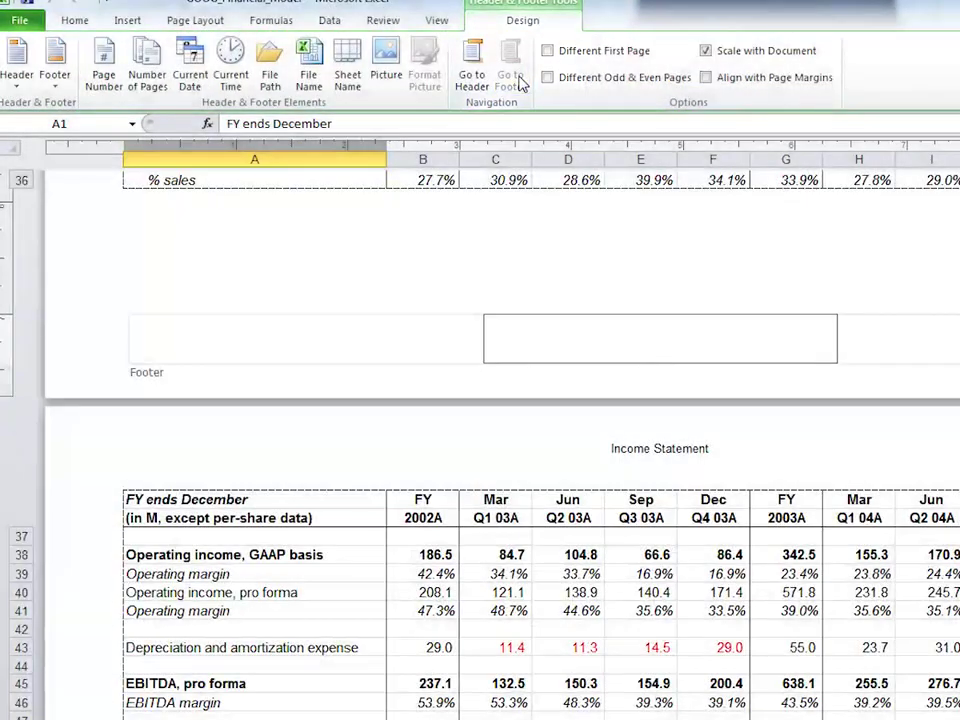
pyautogui.click(105, 76)
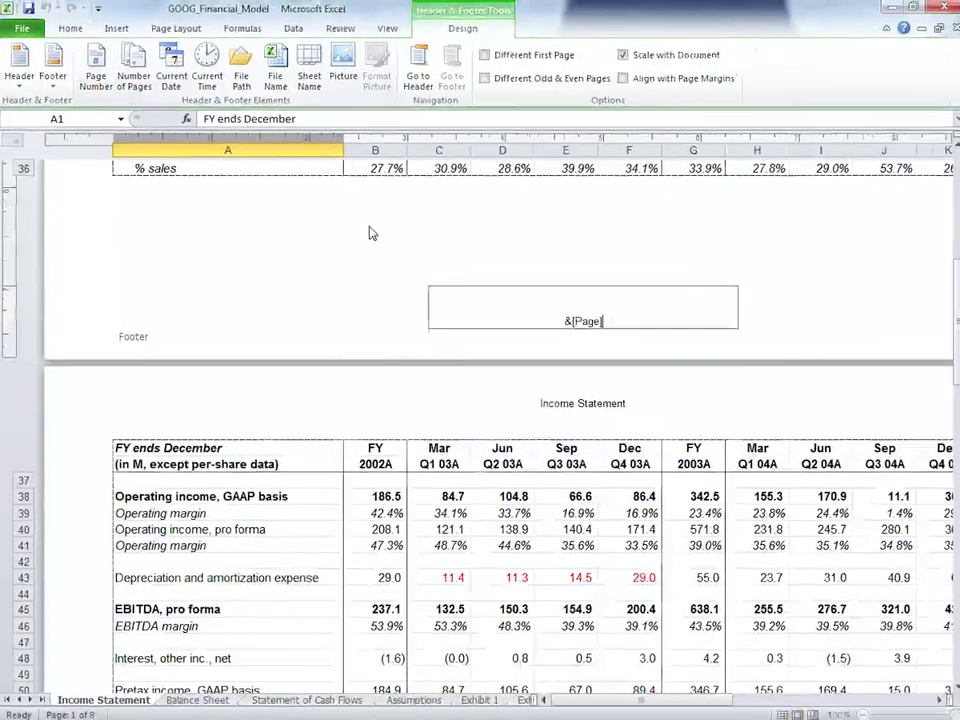
pyautogui.click(415, 255)
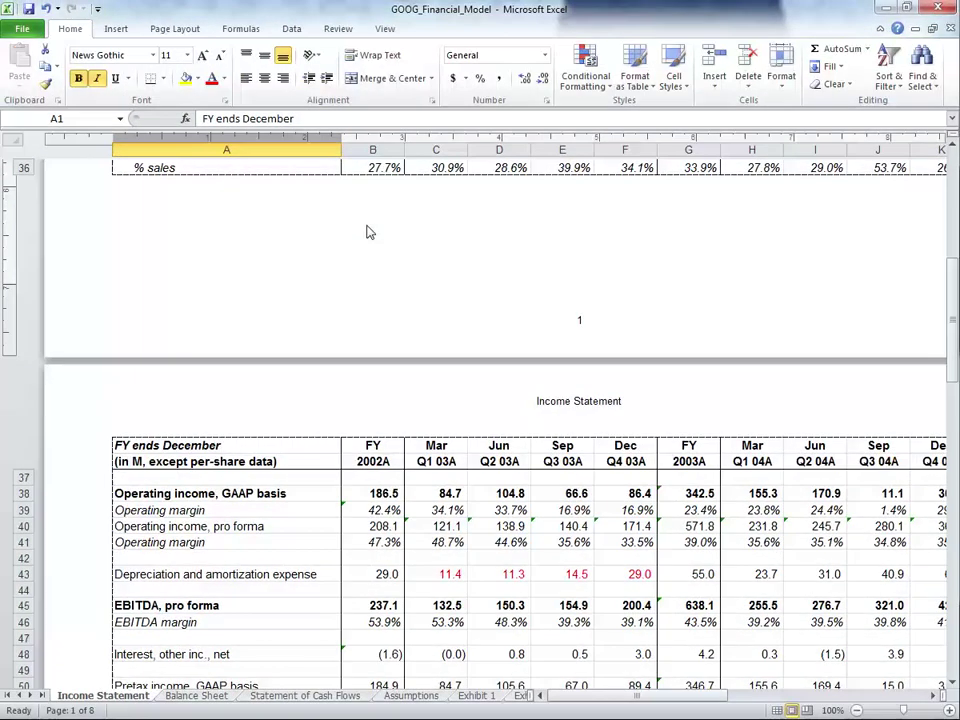
# Return the sheet to Normal view and review its first three pages in the print preview
pyautogui.click(385, 28)
pyautogui.click(24, 68)
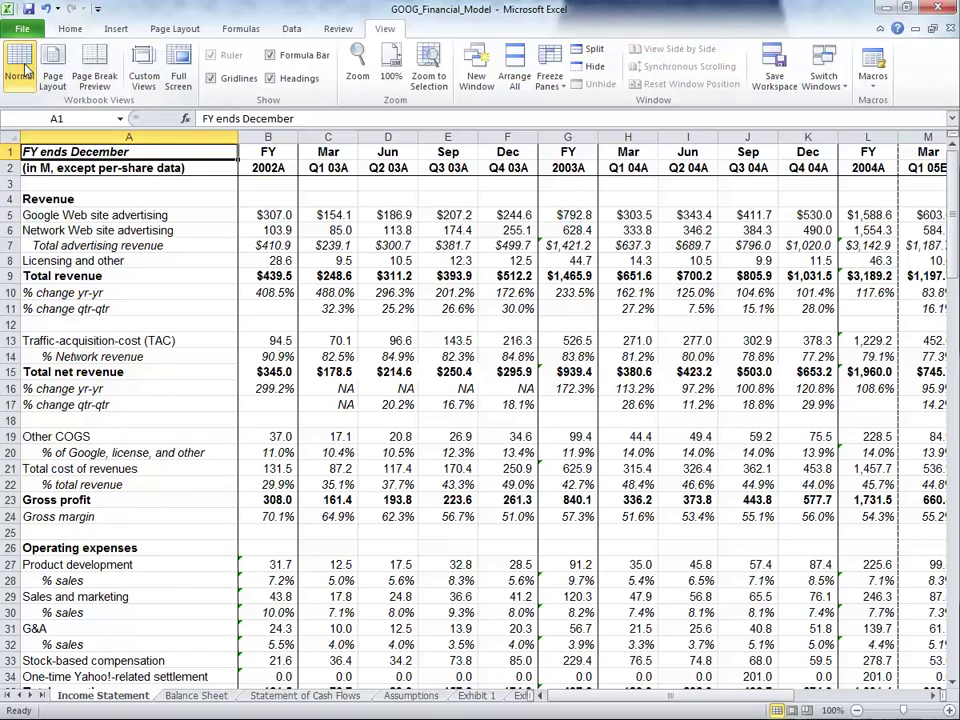
pyautogui.hotkey('ctrl', 'p')
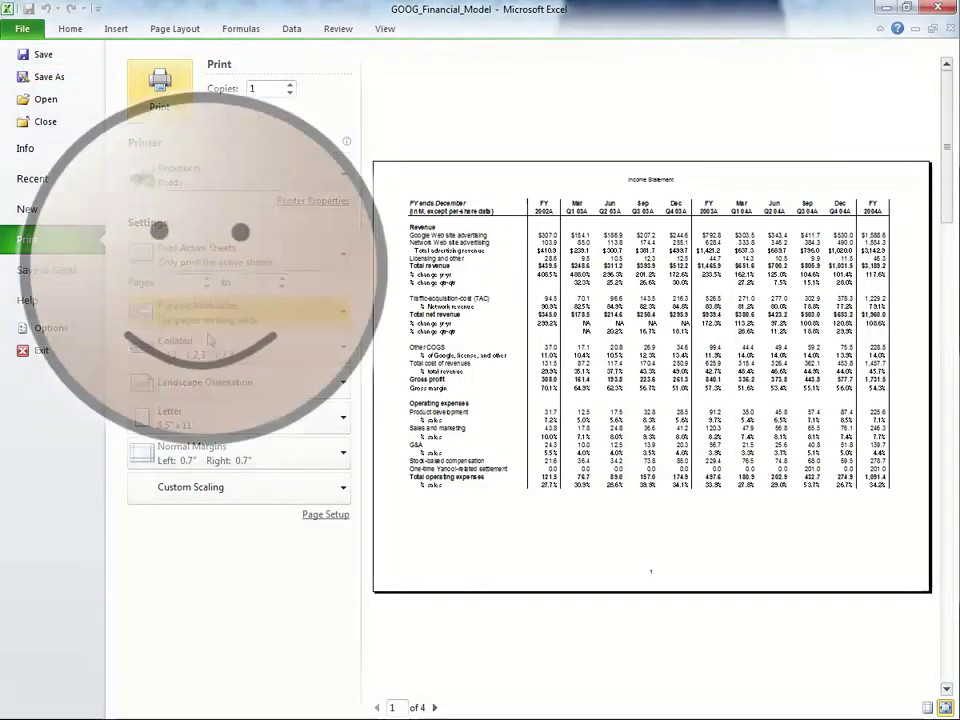
pyautogui.click(435, 707)
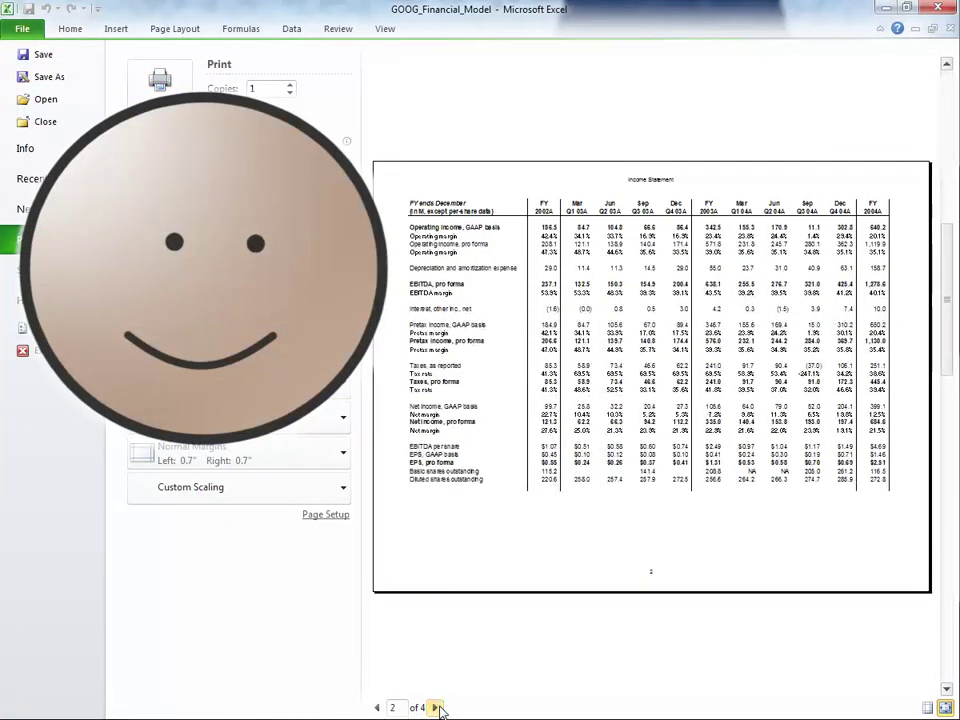
pyautogui.click(436, 707)
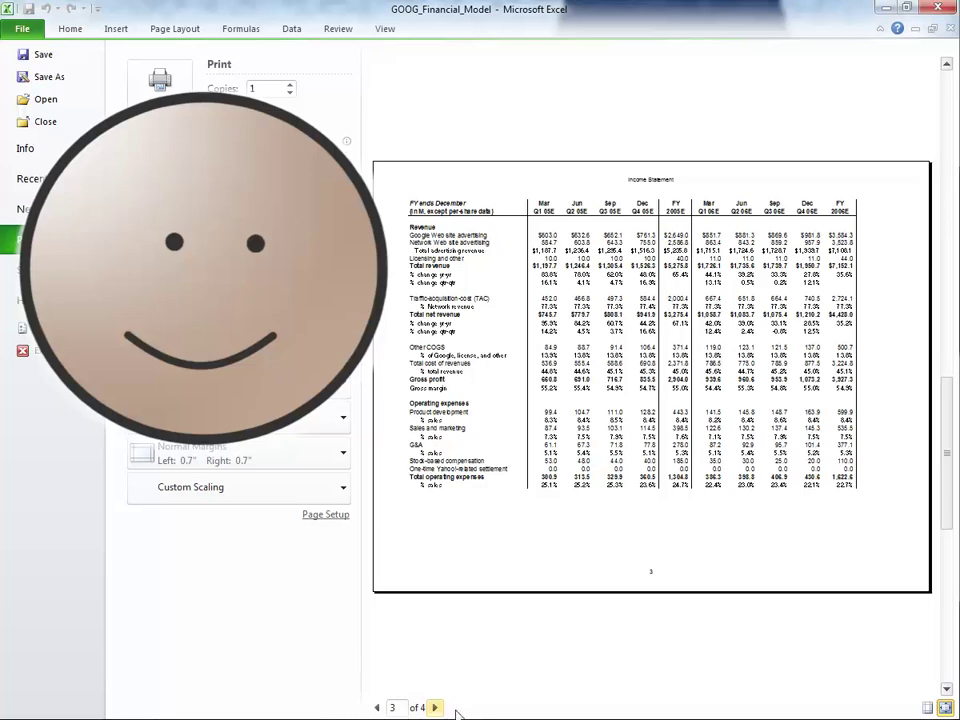